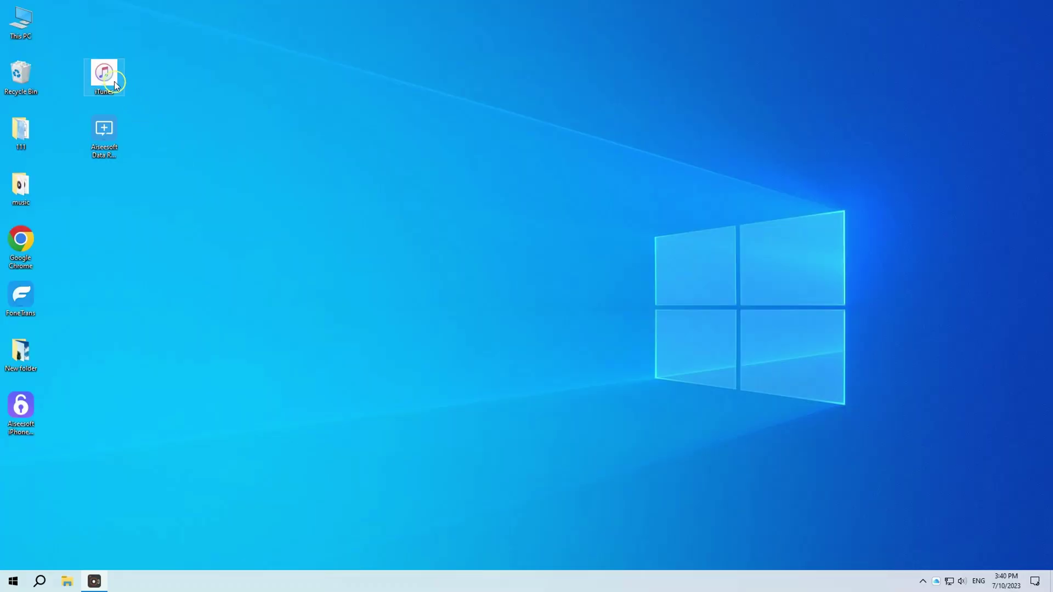
# Step: Launch iTunes and show the connected iPhone 12's Summary page
pyautogui.doubleClick(105, 77)
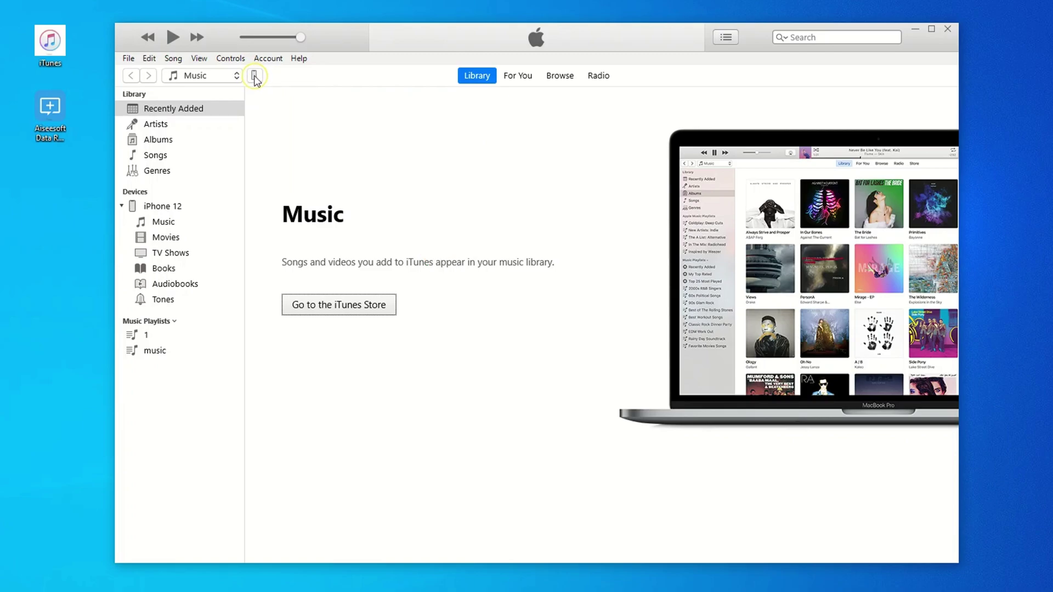
pyautogui.click(257, 76)
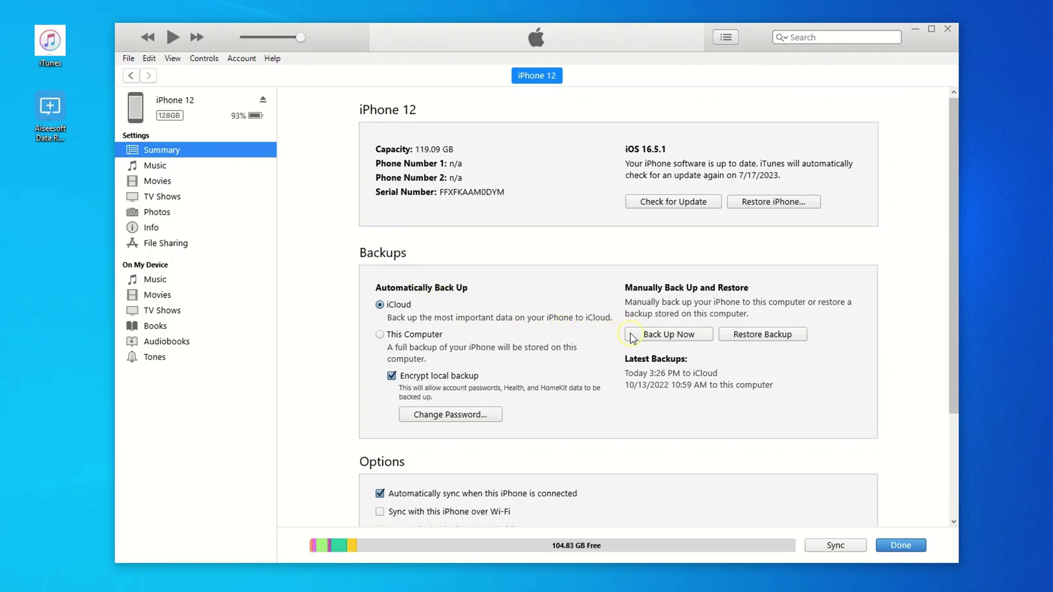
# Step: Back Up Now to this computer, producing a local backup dated Today 3:43 PM
pyautogui.click(667, 334)
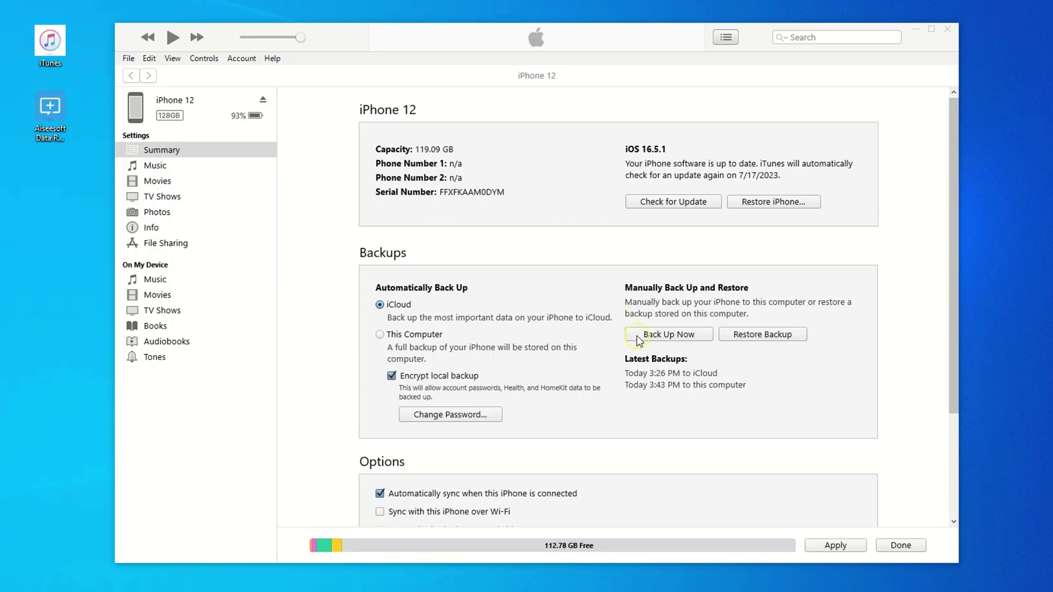
# Step: Show the Devices preferences listing saved backups, including today's iPhone 12 backup
pyautogui.click(151, 60)
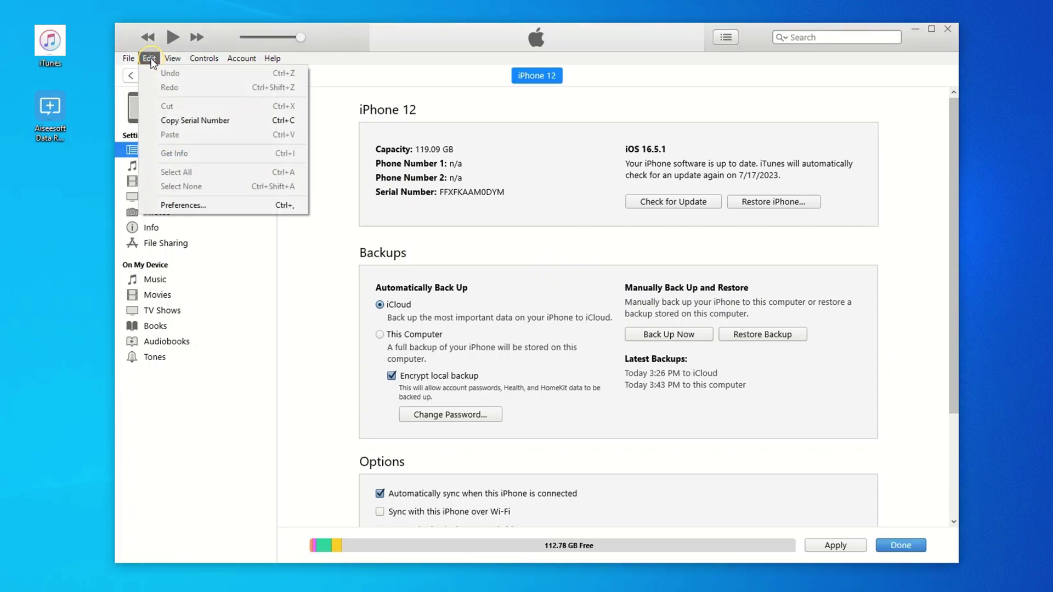
pyautogui.click(184, 205)
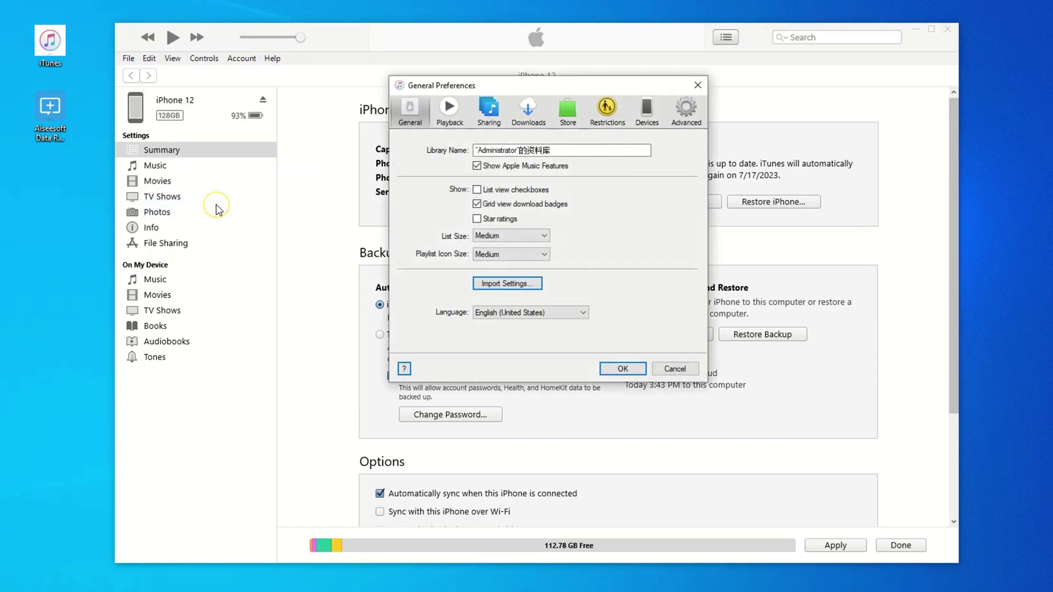
pyautogui.click(646, 109)
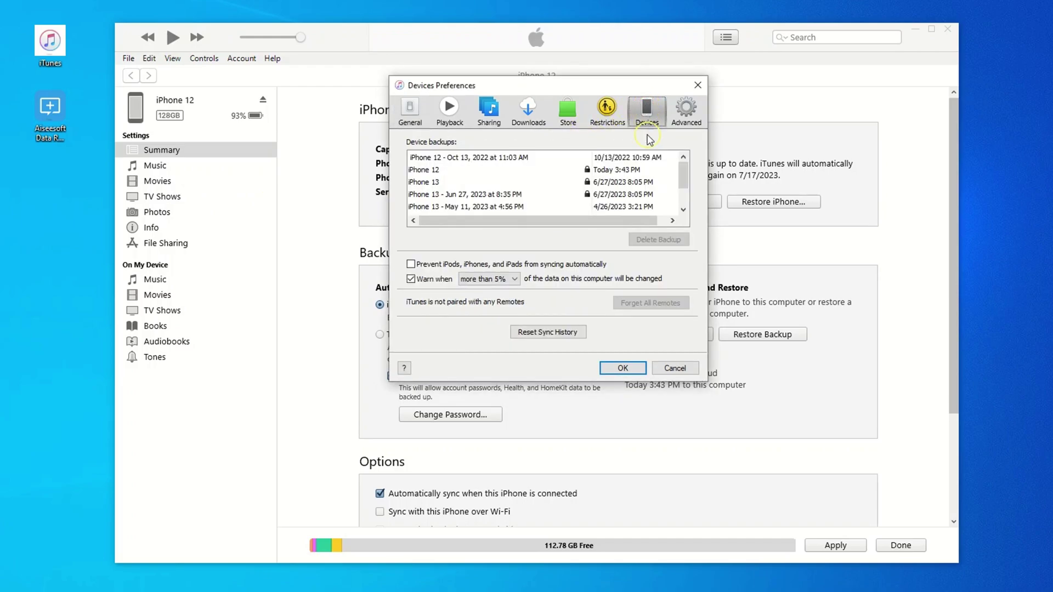
pyautogui.scroll(-3, 606, 172)
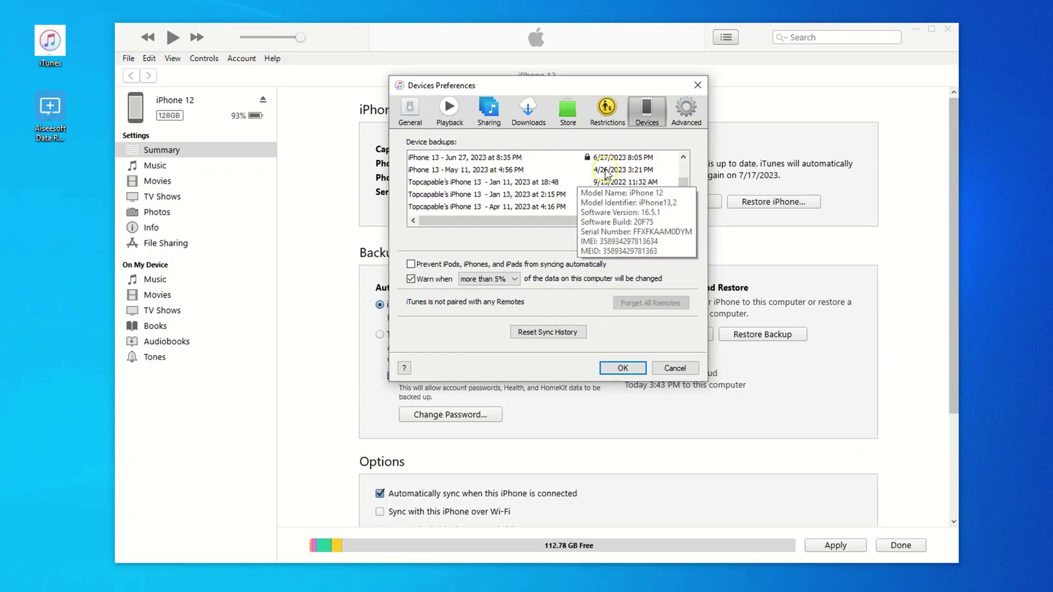
pyautogui.moveTo(688, 200)
pyautogui.mouseDown()
pyautogui.moveTo(689, 166)
pyautogui.moveTo(682, 187)
pyautogui.mouseUp()
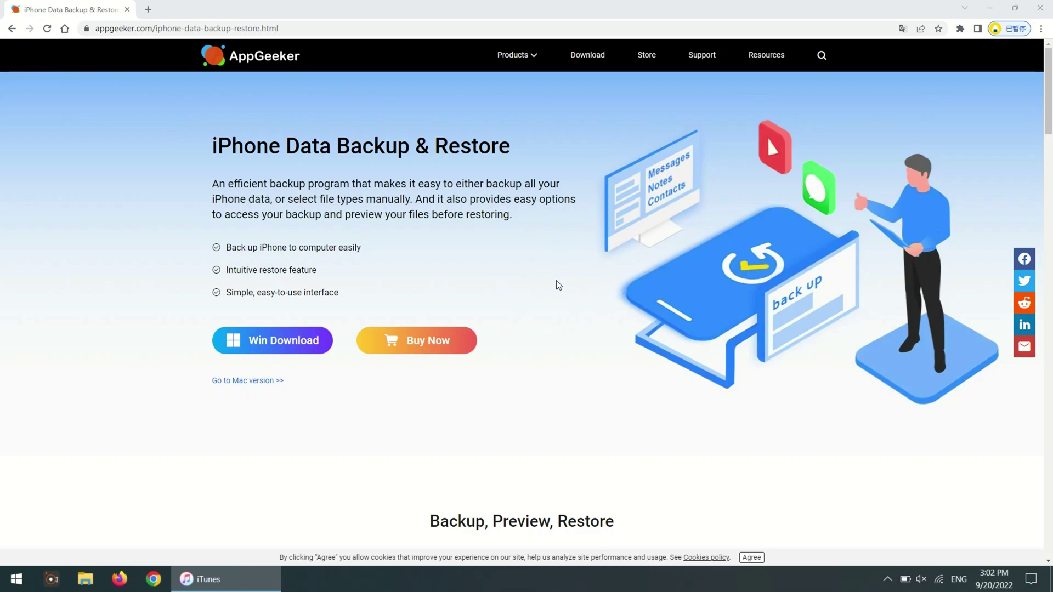
pyautogui.scroll(-2, 556, 281)
pyautogui.scroll(-3, 556, 281)
pyautogui.scroll(-2, 556, 281)
pyautogui.scroll(-1, 556, 280)
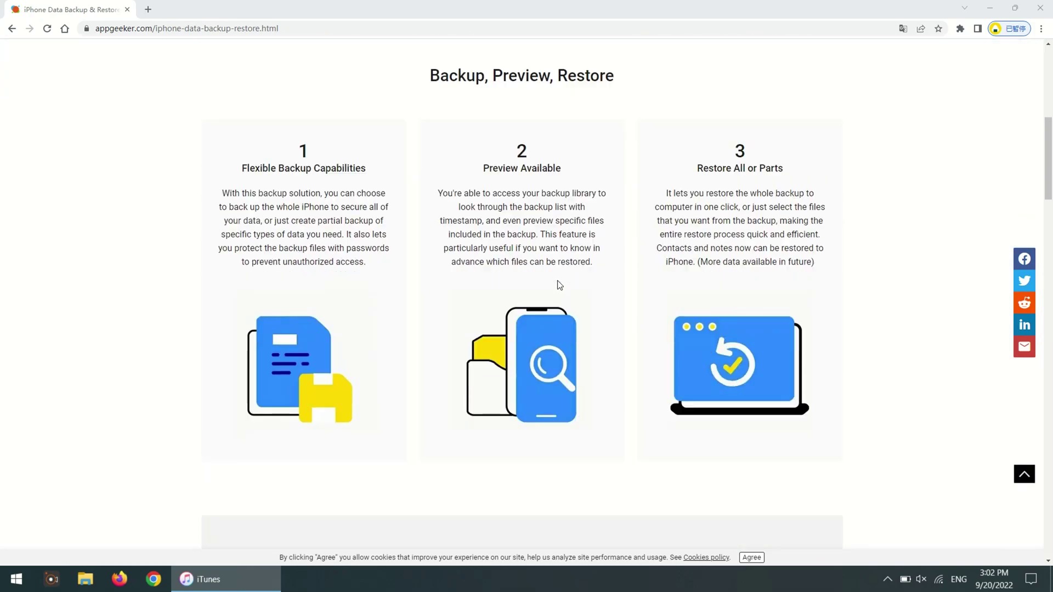
pyautogui.scroll(-4, 557, 285)
pyautogui.scroll(-2, 556, 285)
pyautogui.scroll(-1, 557, 284)
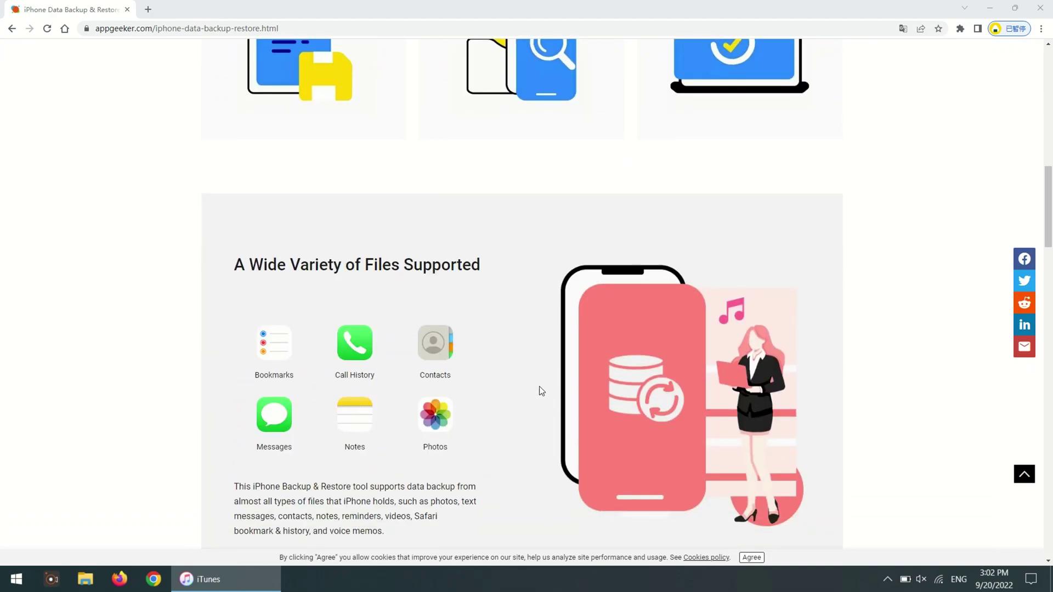
pyautogui.scroll(-1, 539, 385)
pyautogui.scroll(-1, 534, 385)
pyautogui.scroll(4, 532, 395)
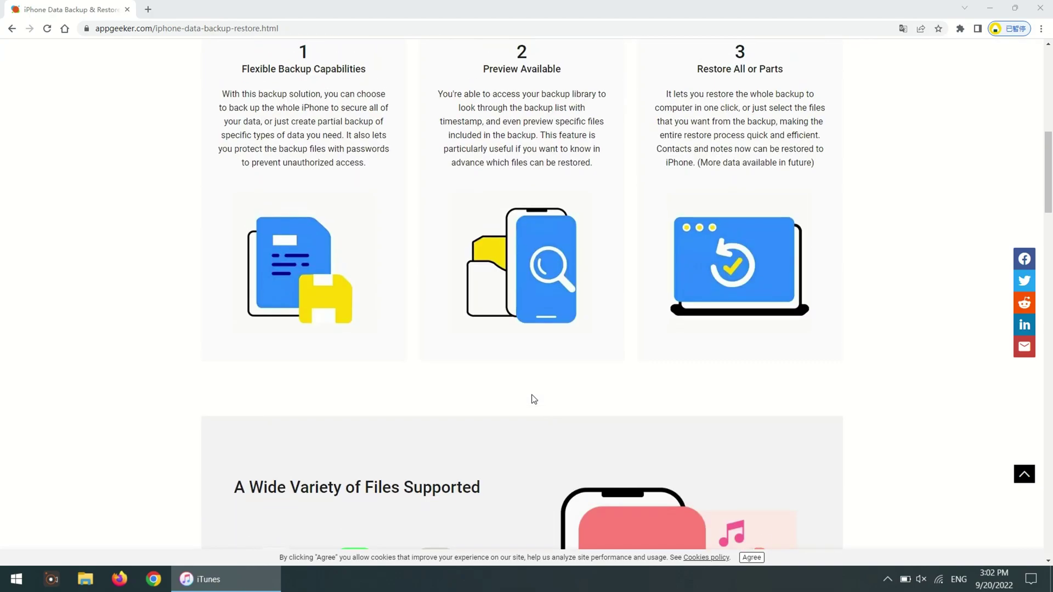
pyautogui.scroll(6, 531, 399)
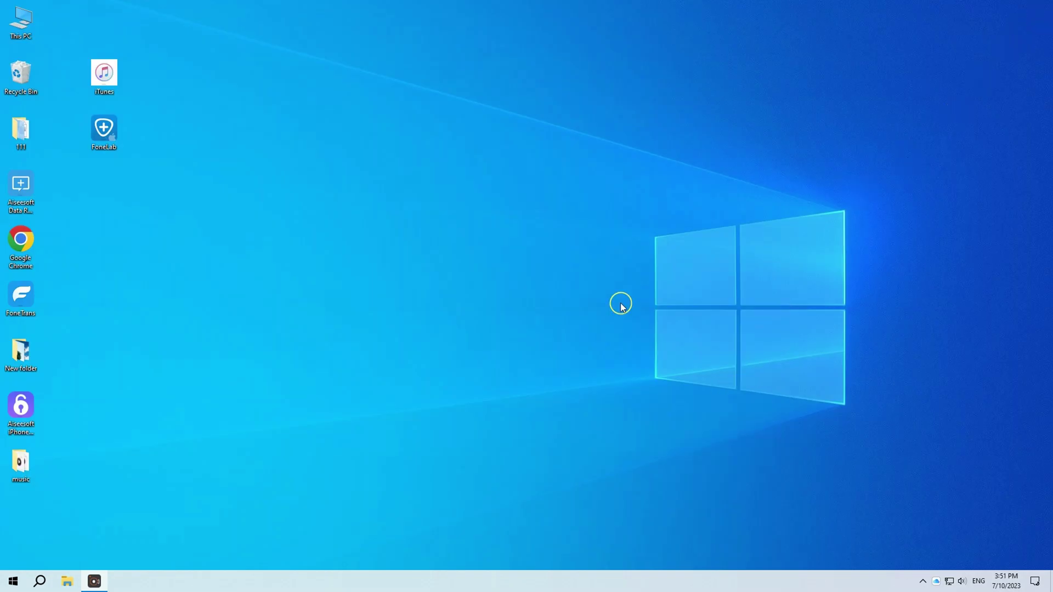
# Step: Launch FoneLab and reach iOS Data Backup for the connected iPhone 12 via More tools
pyautogui.doubleClick(106, 133)
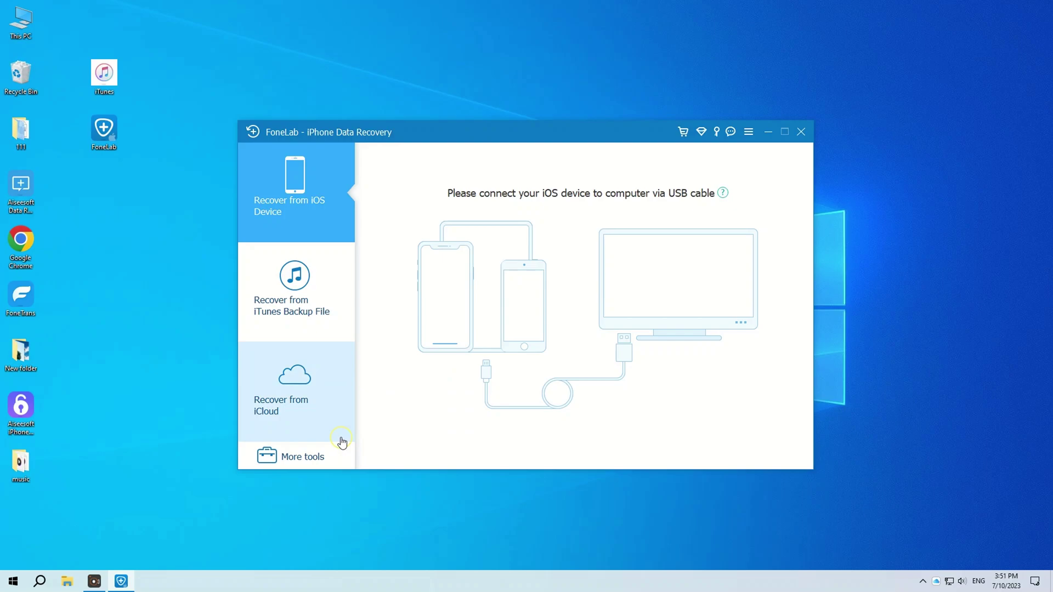
pyautogui.click(292, 456)
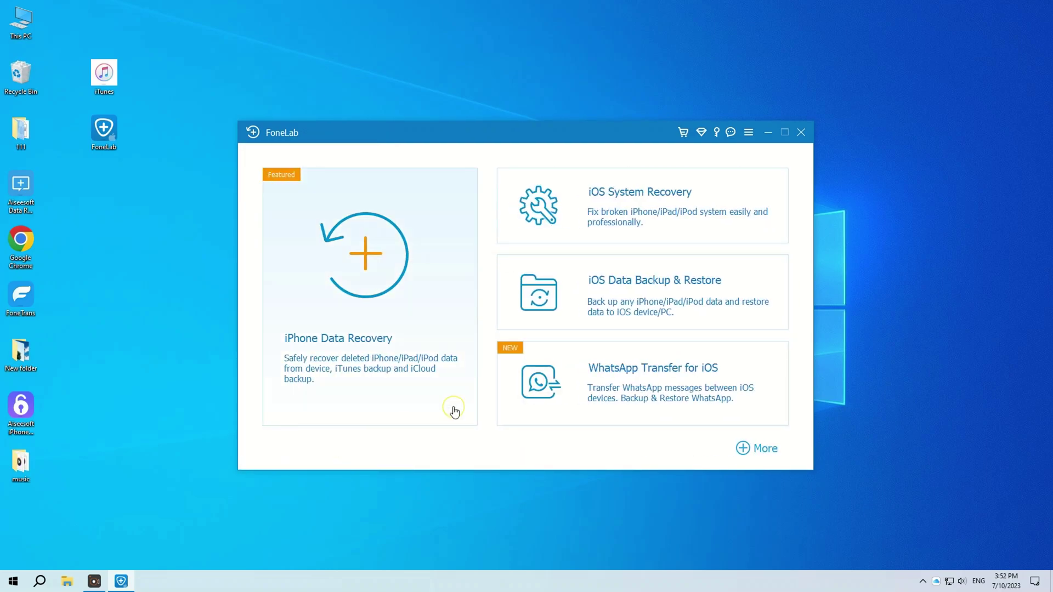
pyautogui.click(605, 301)
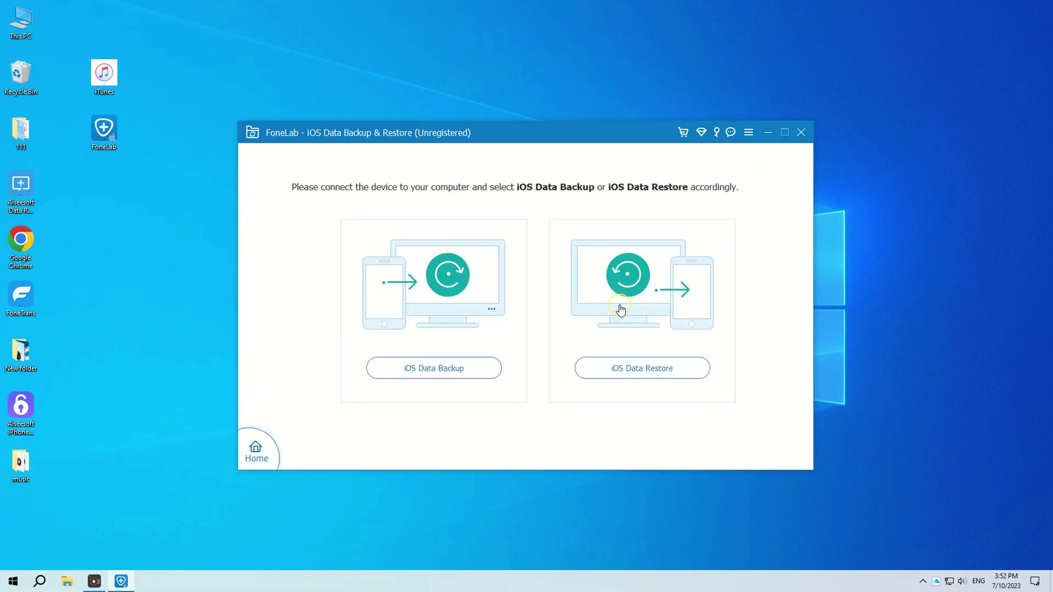
pyautogui.click(446, 371)
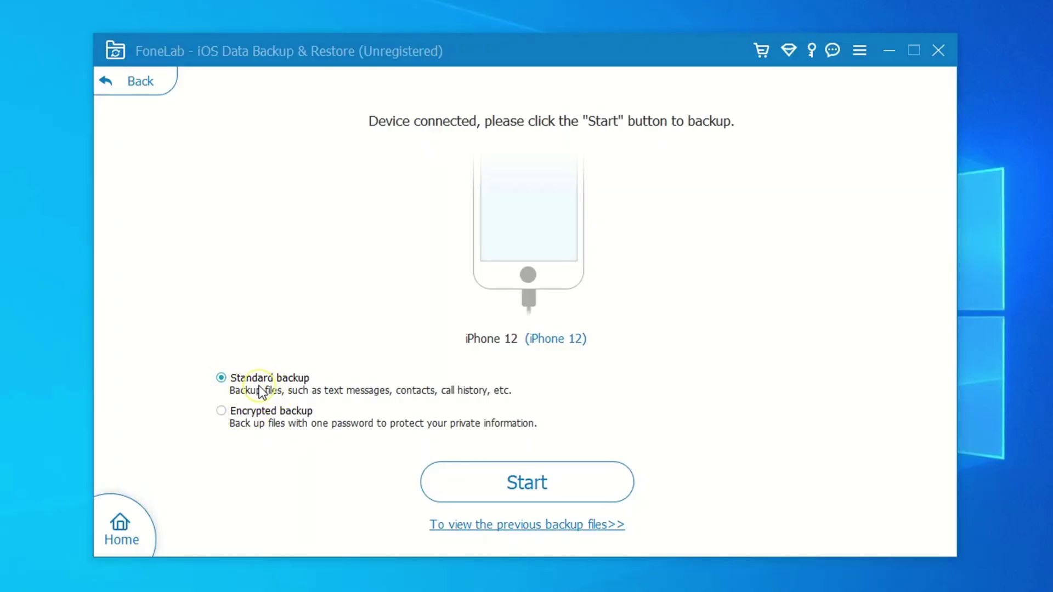
# Step: Keep Standard (unencrypted) backup rather than encrypted and proceed to data-type selection
pyautogui.click(220, 412)
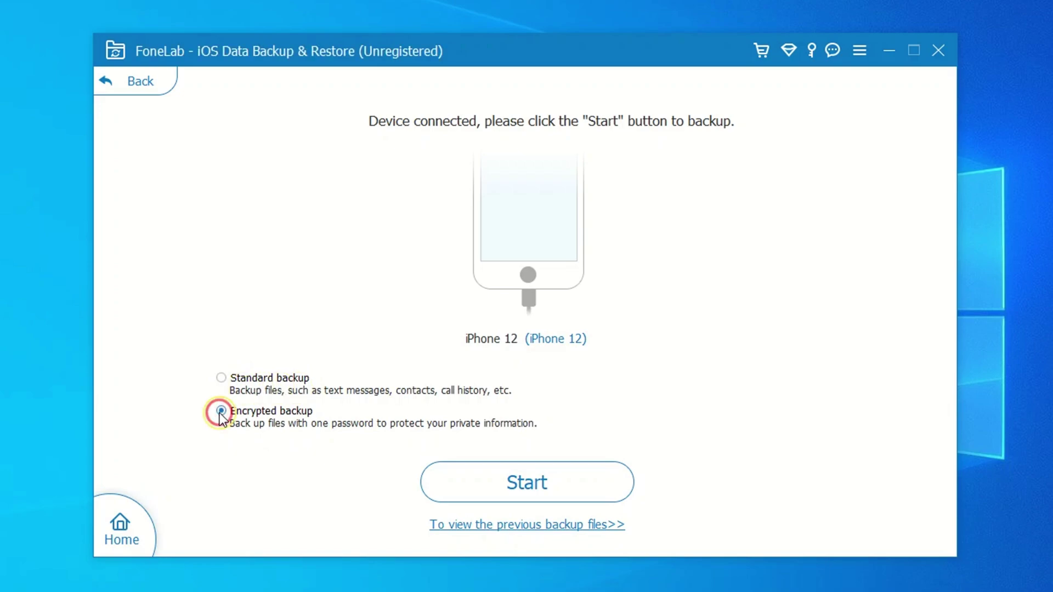
pyautogui.click(221, 377)
pyautogui.click(514, 481)
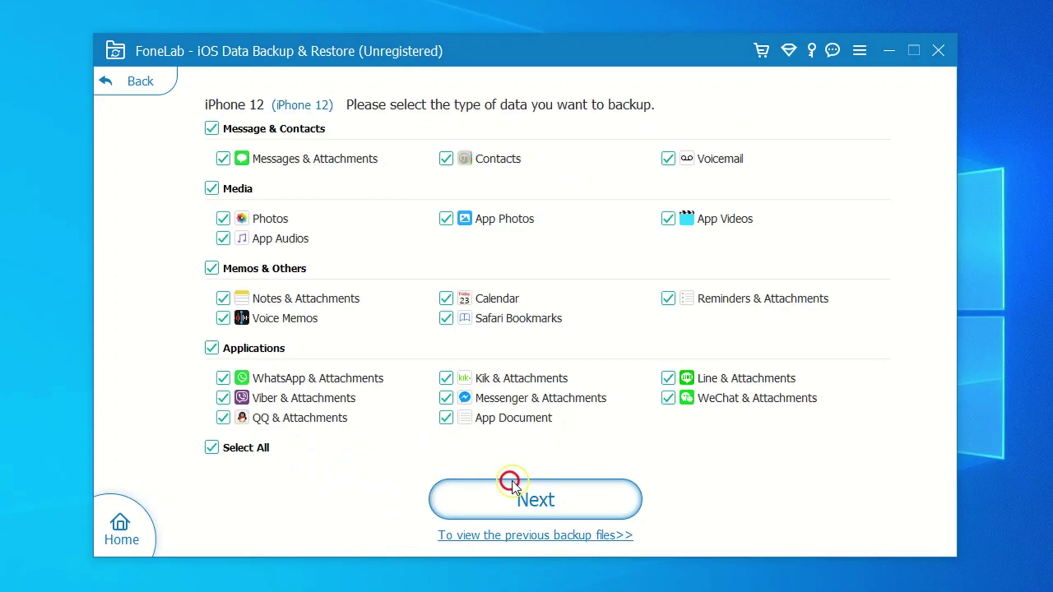
# Step: Keep every data type selected with Select All and begin the 3.08 GB backup
pyautogui.click(211, 129)
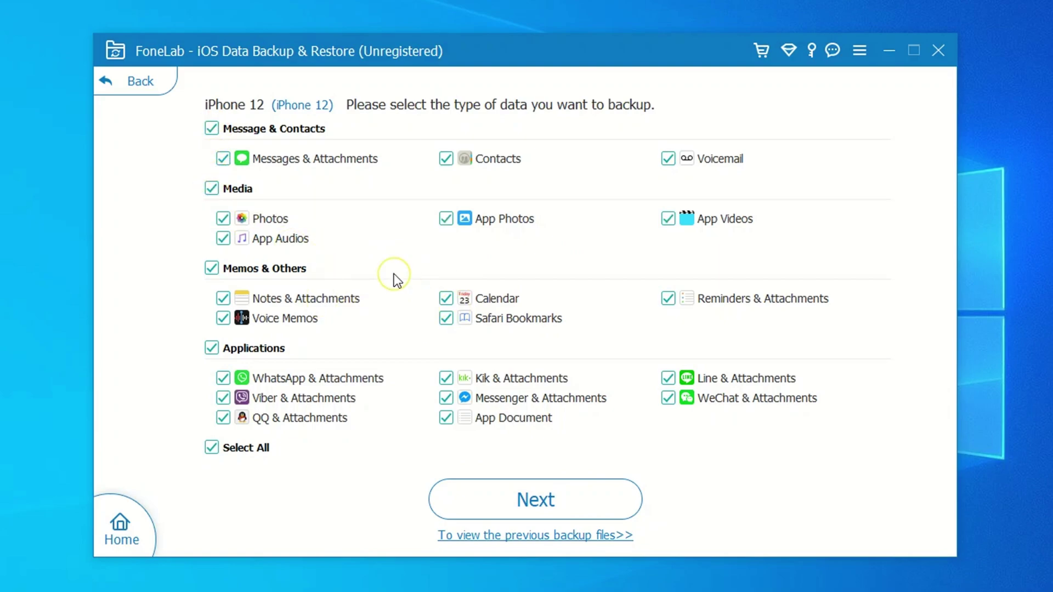
pyautogui.click(212, 448)
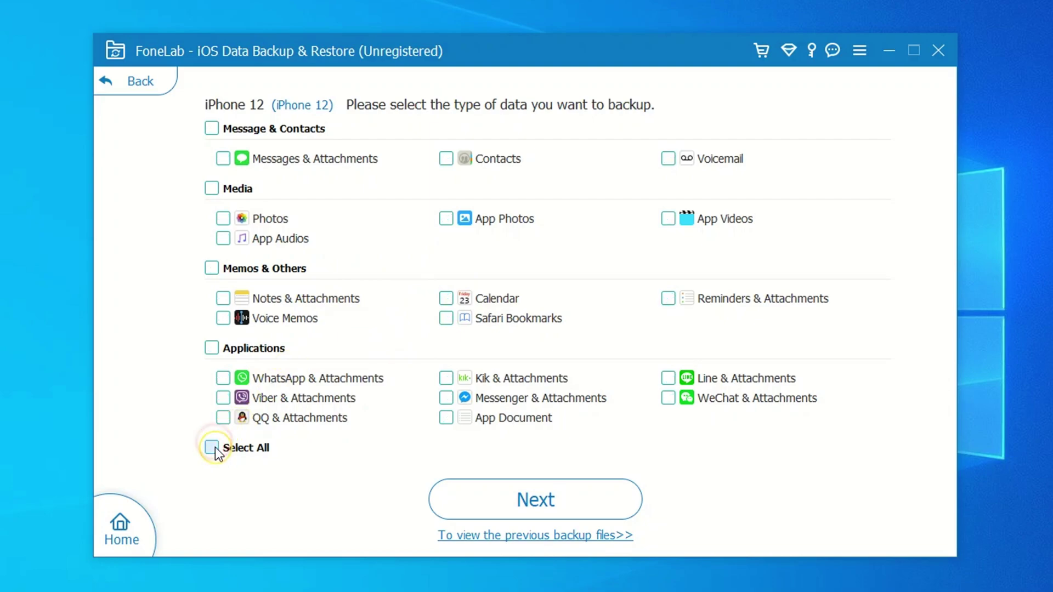
pyautogui.click(535, 499)
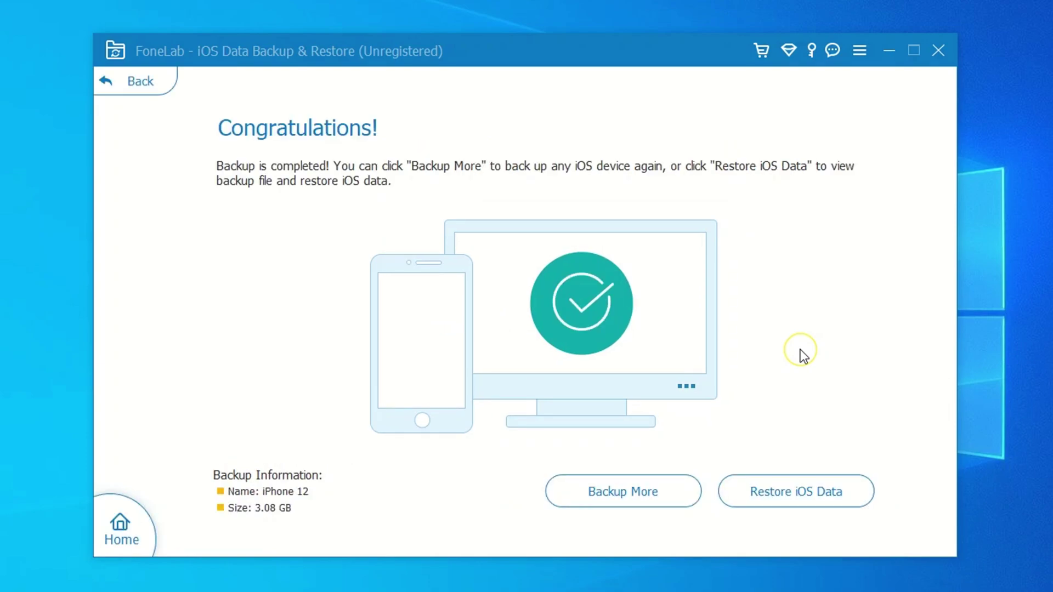
# Step: Show the local backup list with the 07/10/2023 16:03, 3.08 GB entry, then tidy the desktop shortcuts
pyautogui.click(770, 488)
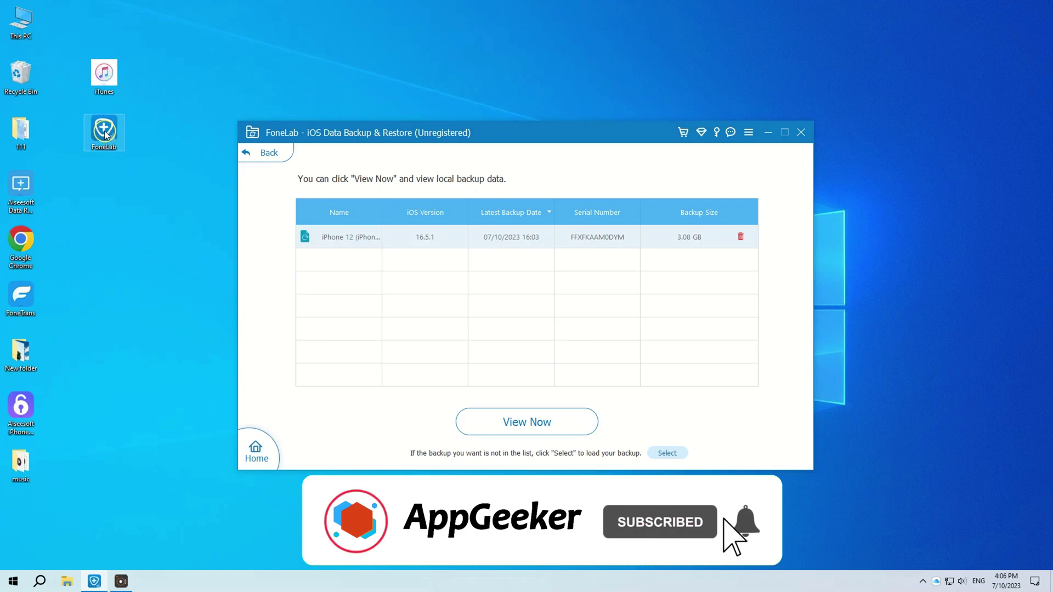
pyautogui.moveTo(104, 130); pyautogui.dragTo(187, 188)
pyautogui.moveTo(104, 76); pyautogui.dragTo(187, 132)
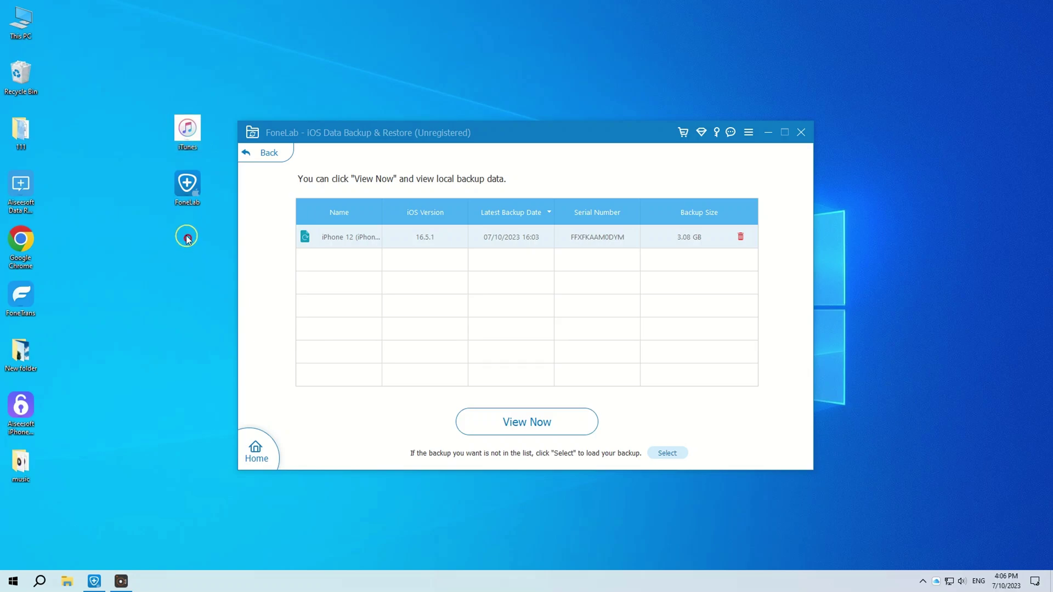
pyautogui.click(187, 188)
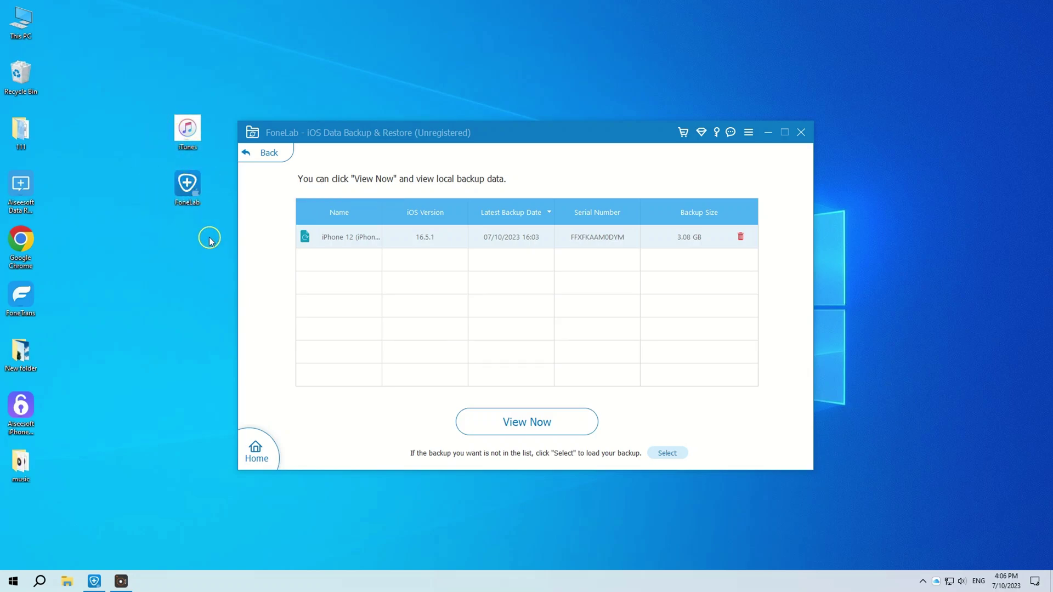